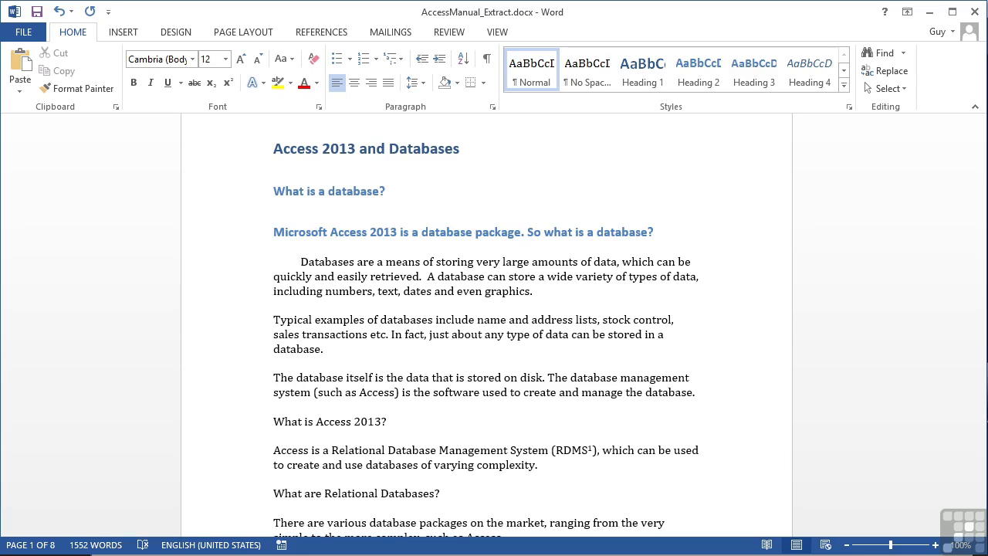
Remove the leading spaces in front of the paragraph beginning "Databases are a means of storing"
key("BackSpace")
key("BackSpace")
key("BackSpace")
key("BackSpace")
key("BackSpace")
key("BackSpace")
key("BackSpace")
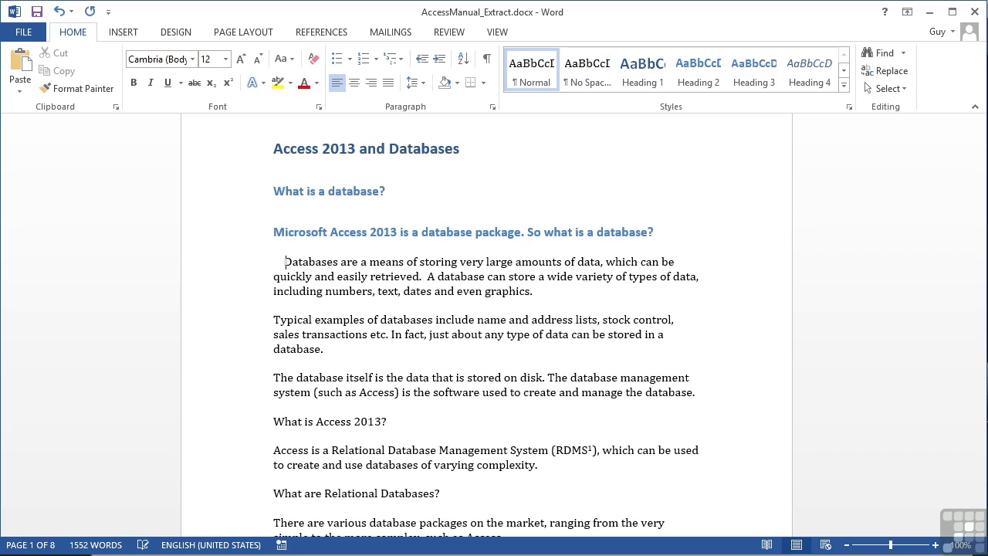
key("BackSpace")
key("BackSpace")
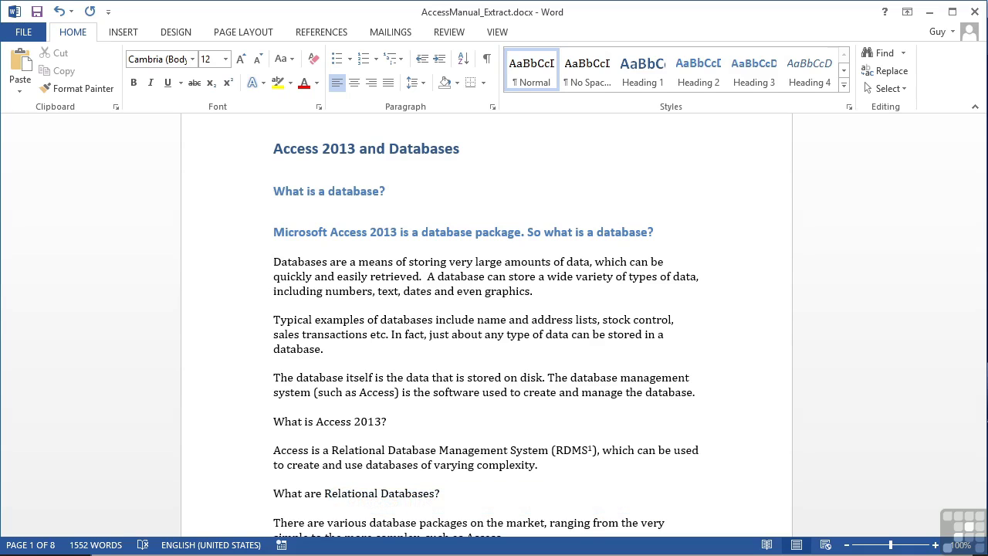
Indent the first line of the "Databases are a means of storing" paragraph with eight tab characters
key("Tab")
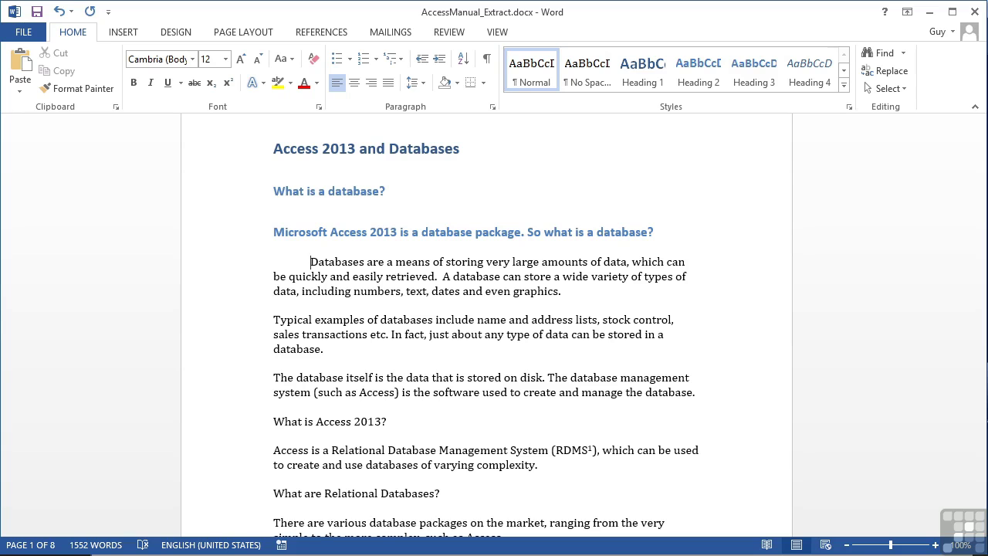
key("Tab")
key("Tab")
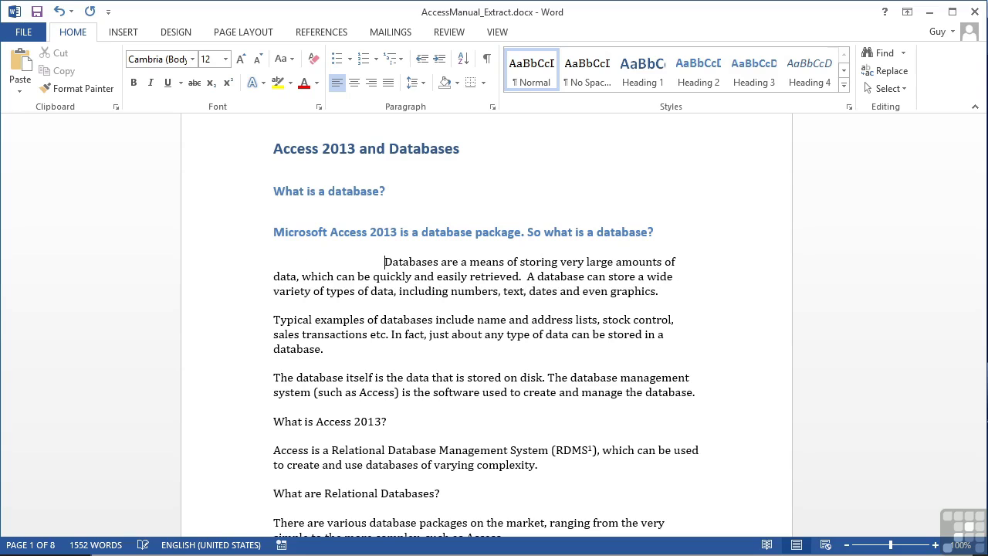
key("Tab")
key("Tab")
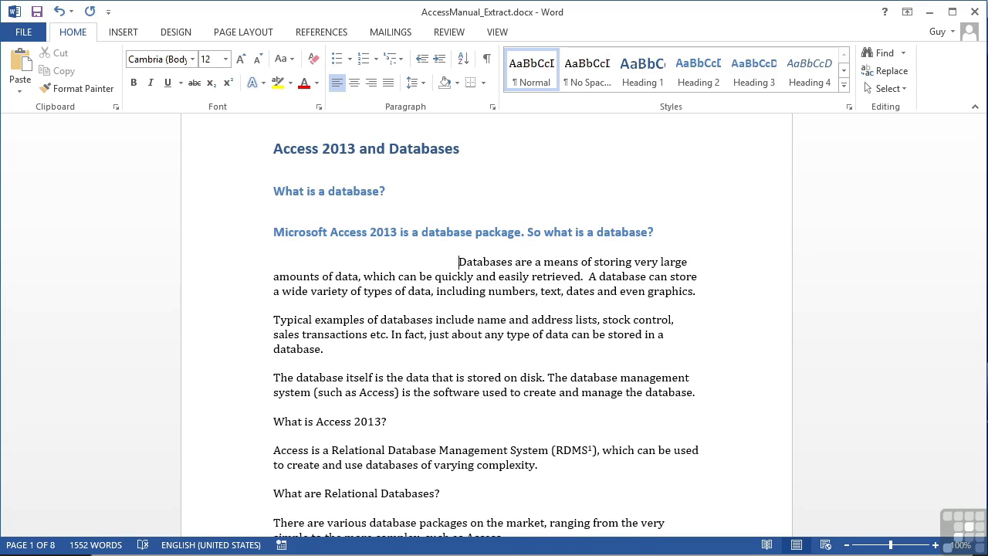
key("Tab")
key("Tab")
key("Tab")
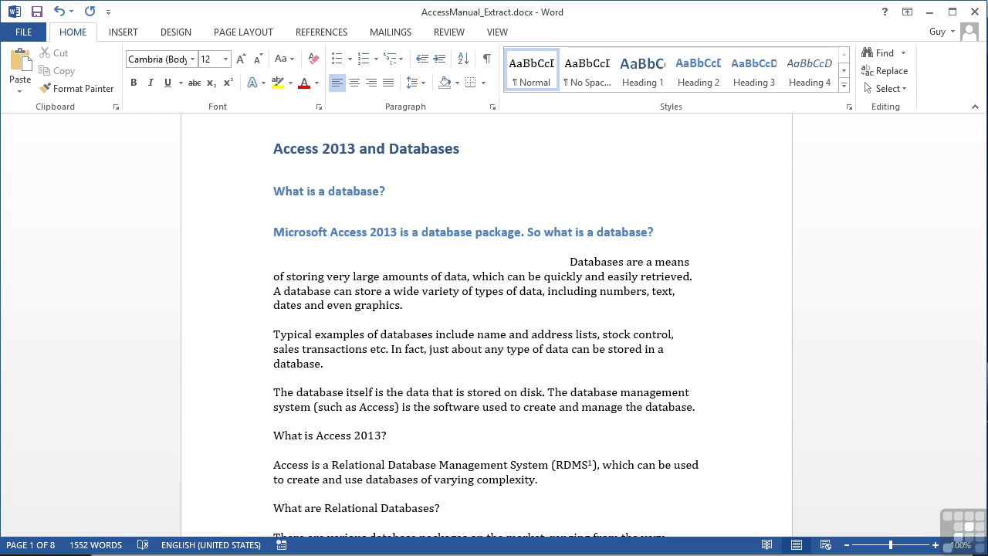
Delete all the tab characters in front of "Databases are a means" so the line starts at the margin
key("BackSpace")
key("BackSpace")
key("BackSpace")
key("BackSpace")
key("BackSpace")
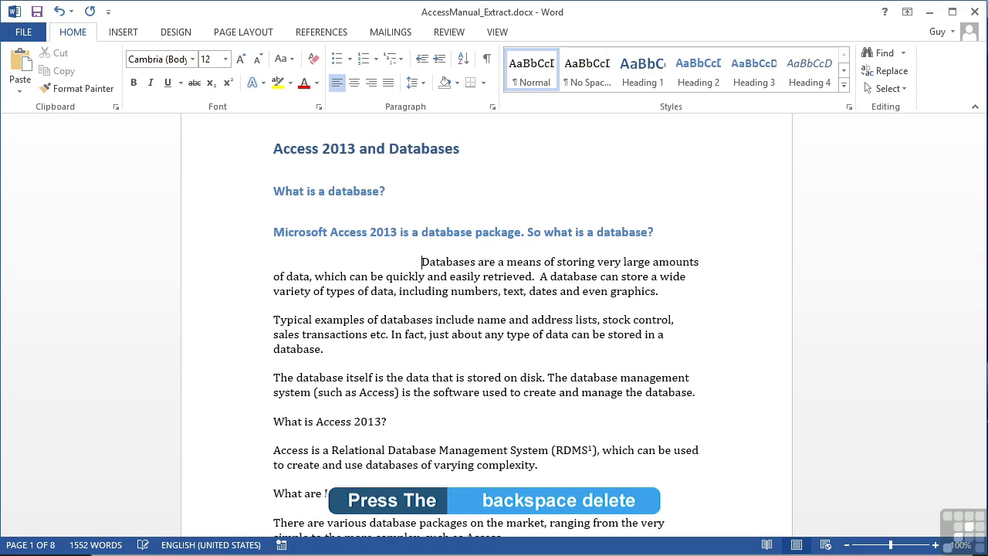
key("BackSpace")
key("BackSpace")
key("BackSpace")
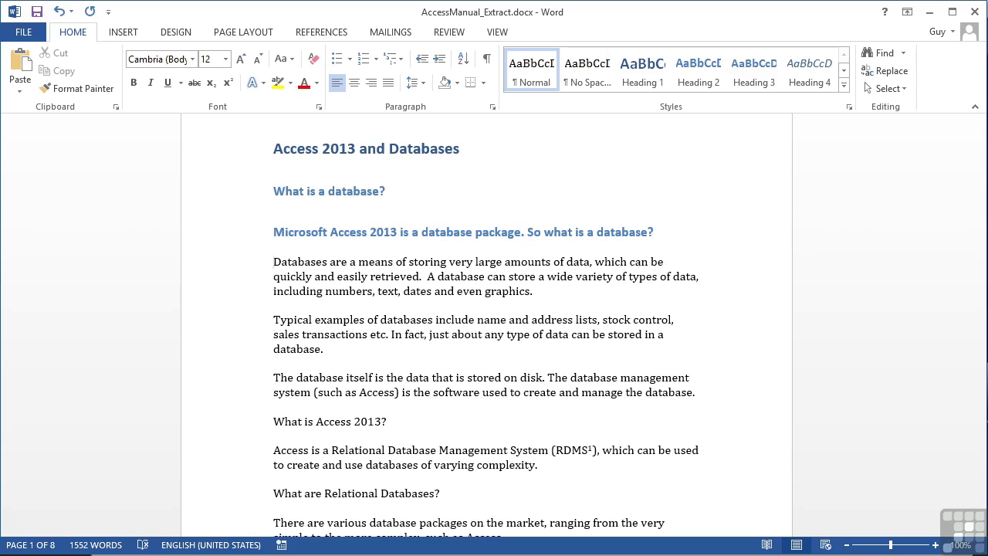
Start a new paragraph at "A database can store" and select each of the two paragraphs in turn
key("ctrl+z")
key("shift+Return")
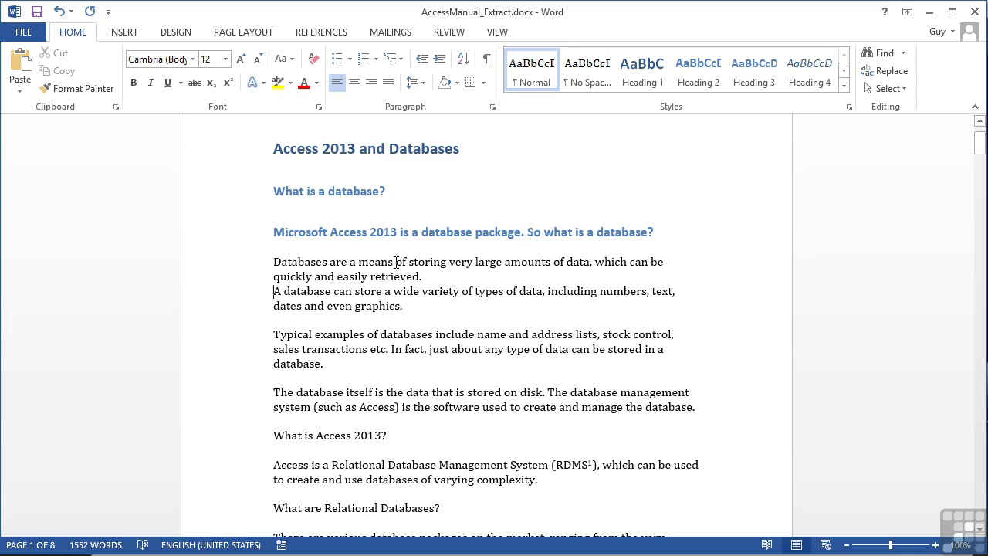
double_click(244, 271)
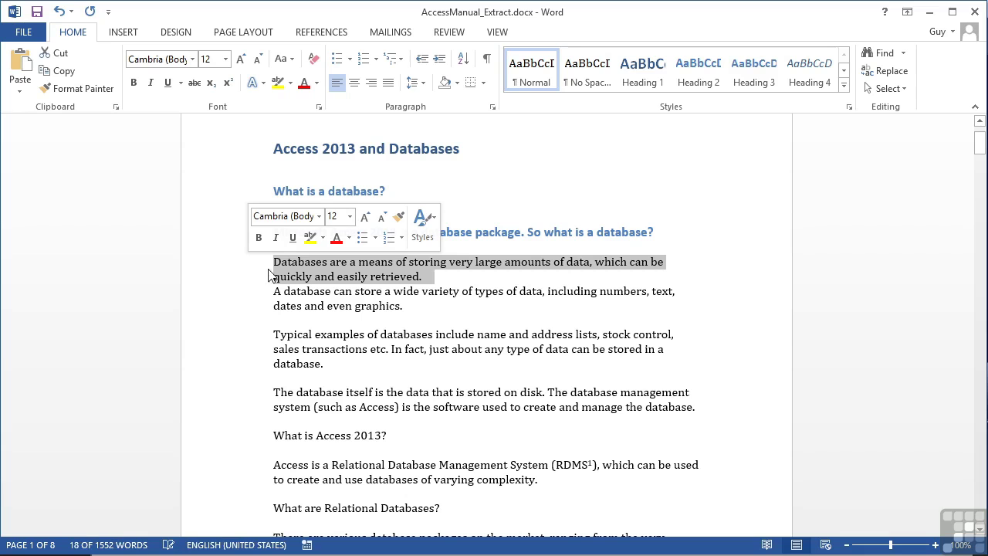
double_click(251, 298)
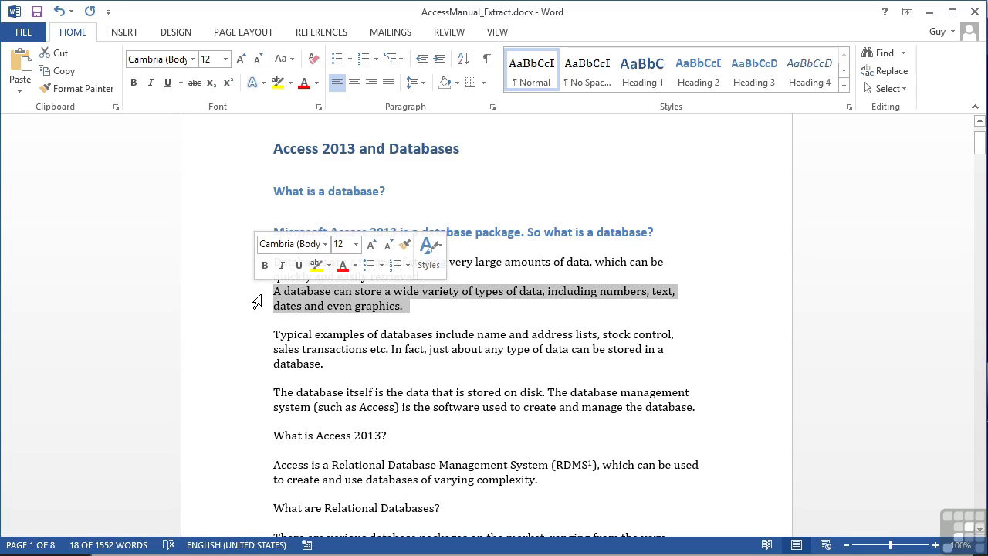
left_click(270, 297)
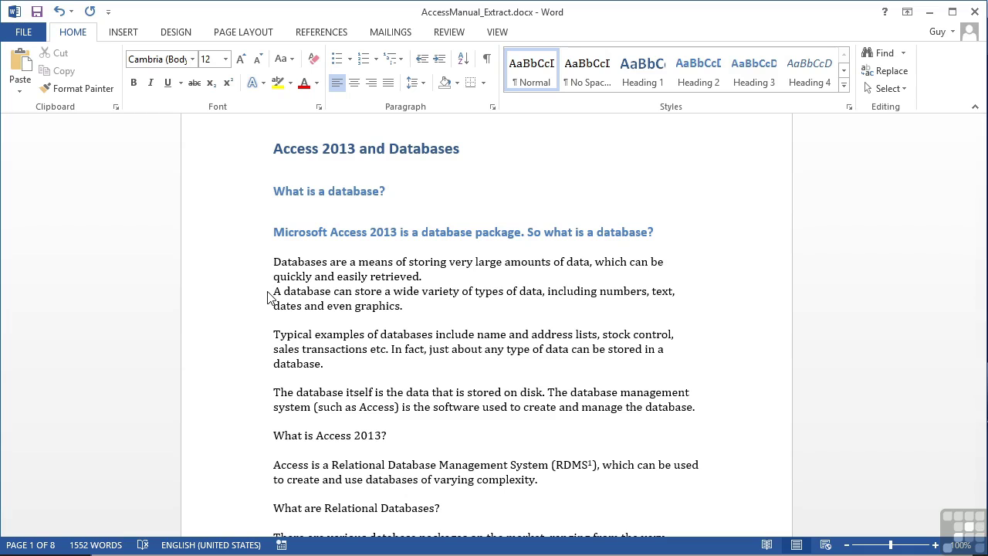
Replace the paragraph break before "A database can store" with a manual line break and select the whole paragraph
key("Left")
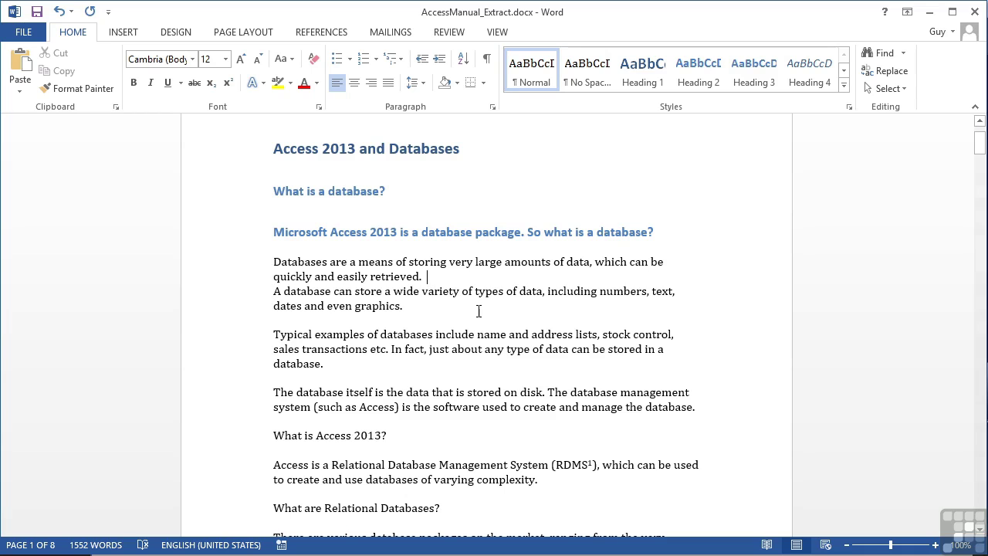
key("Delete")
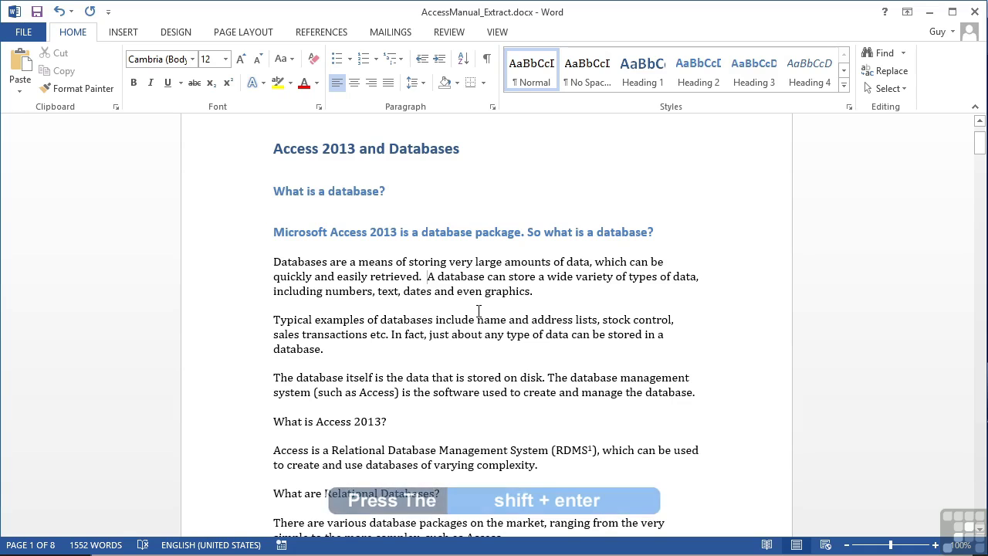
key("shift+Return")
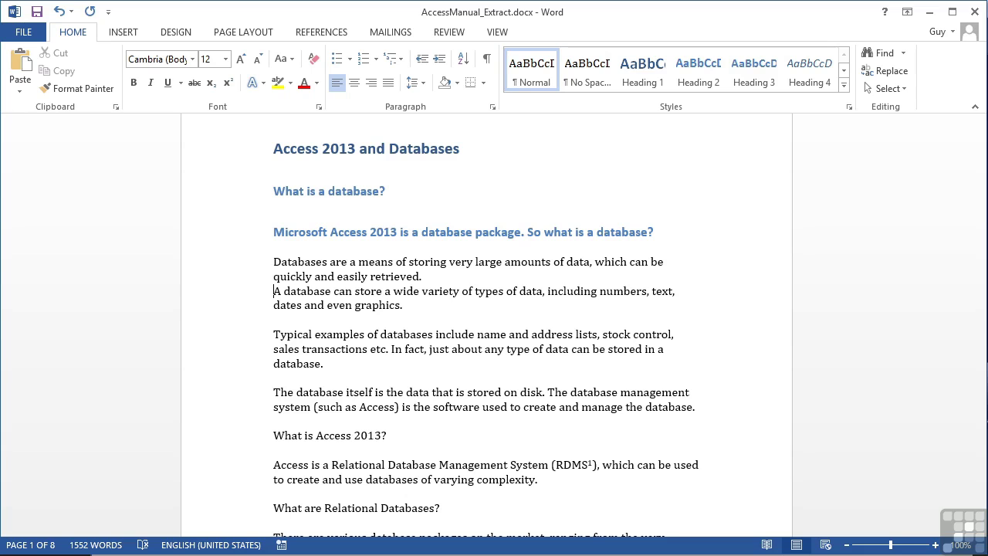
double_click(239, 275)
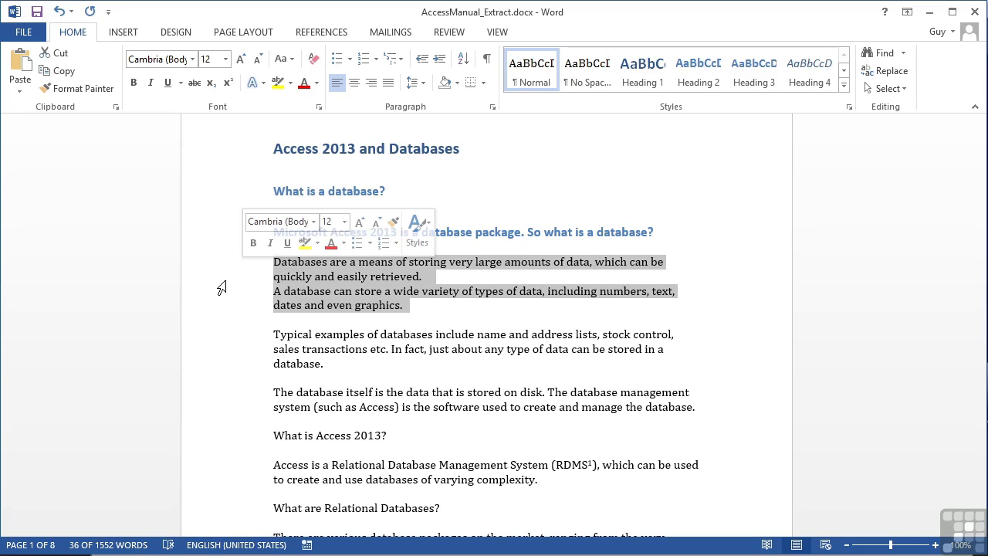
left_click(275, 291)
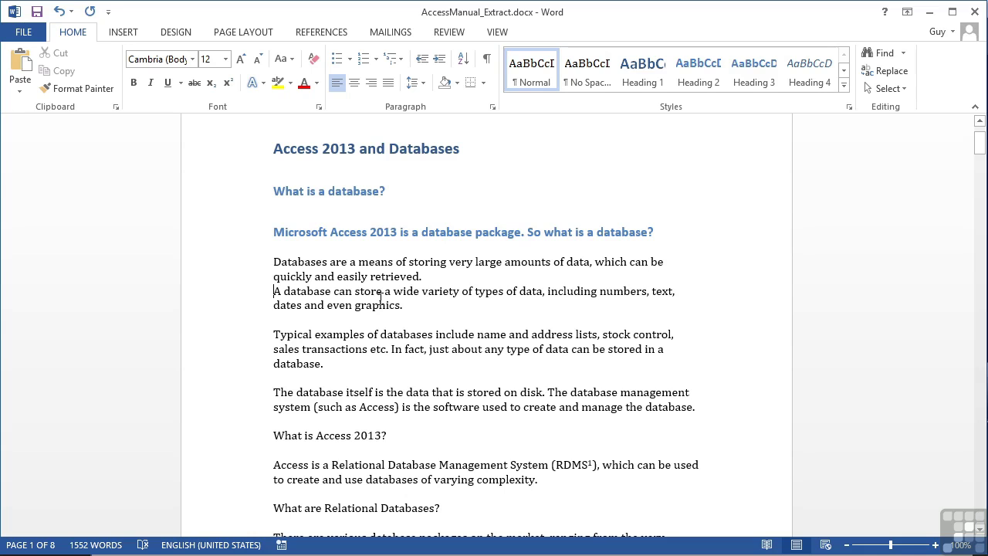
Remove the manual line break before "A database can store" and put a paragraph break in its place
left_click(429, 276)
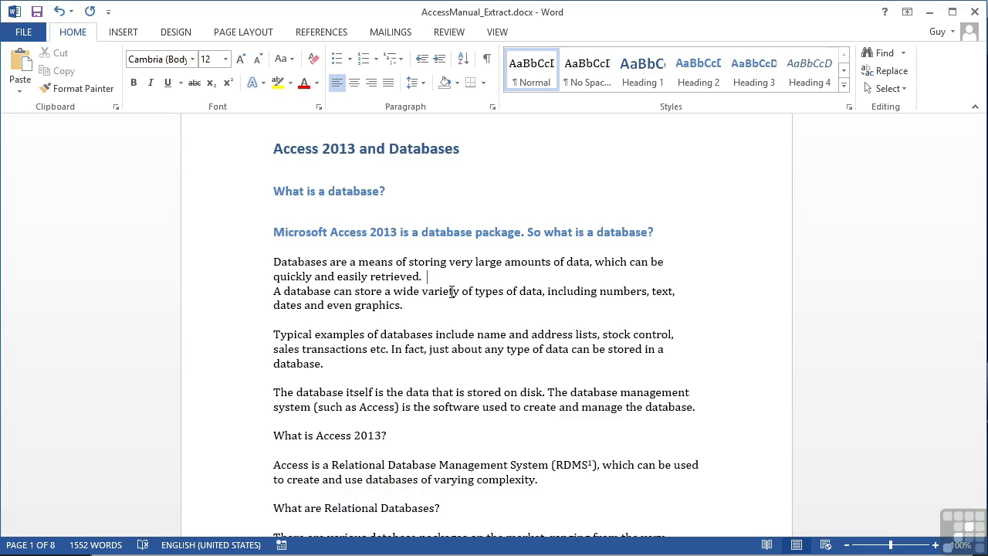
left_click(271, 291)
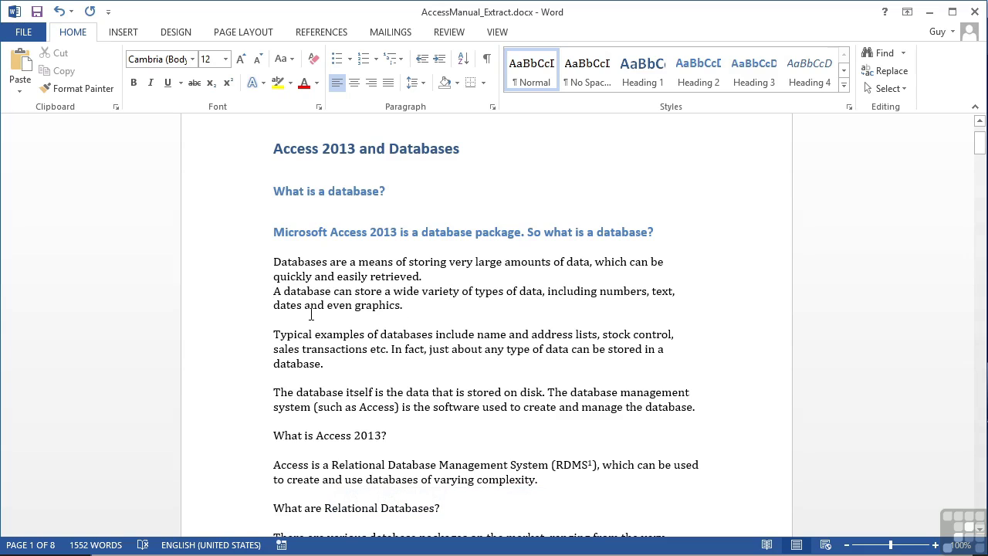
key("BackSpace")
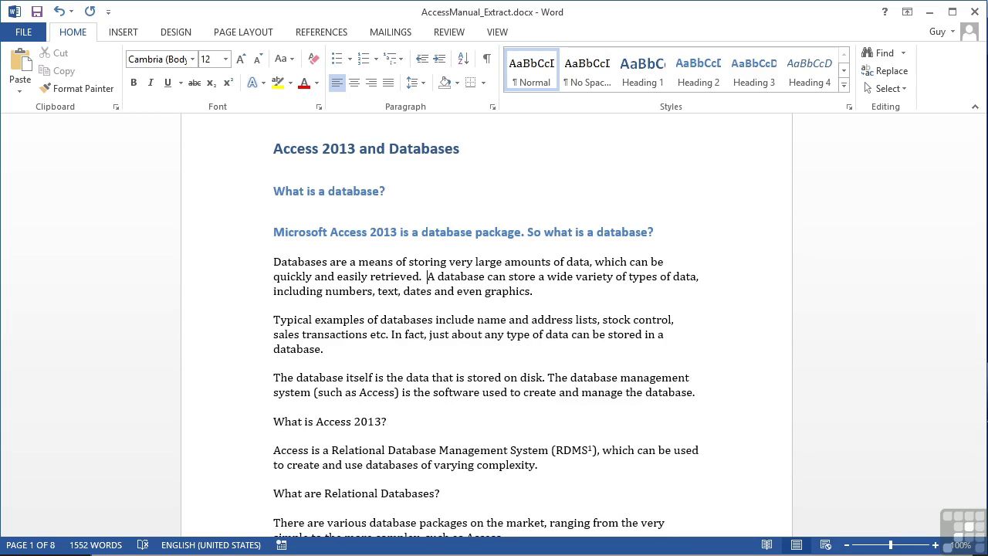
key("Return")
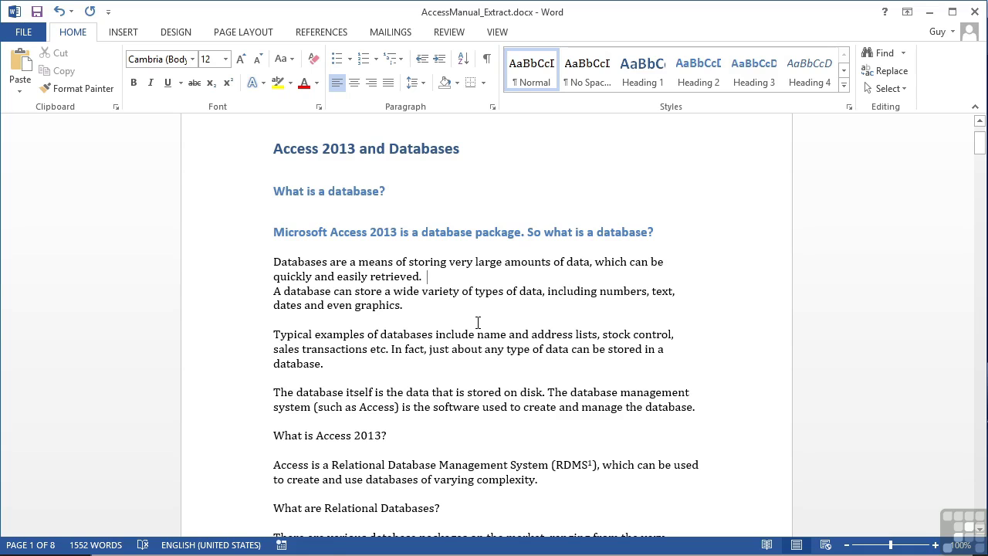
Change the paragraph break after "easily retrieved." back to a manual line break and show the formatting marks
key("Delete")
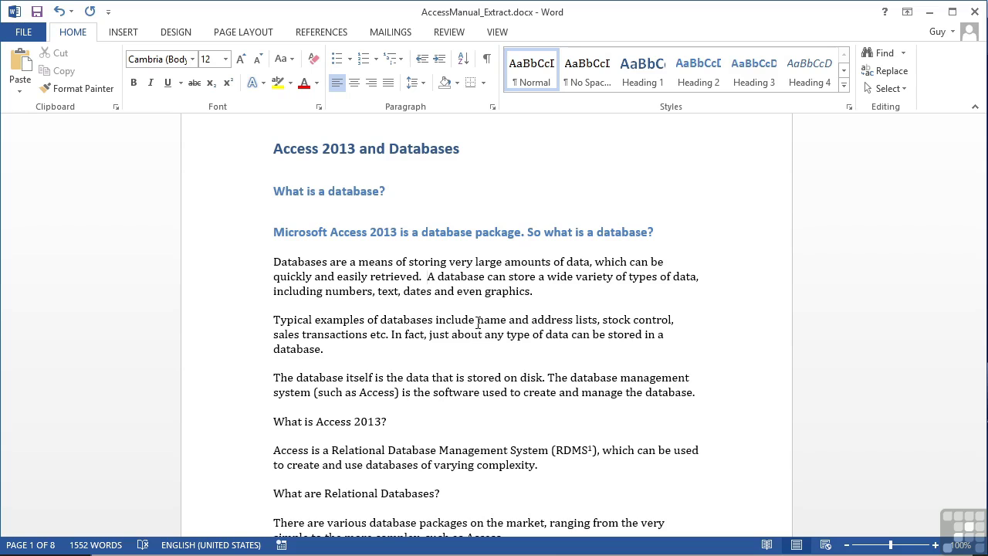
key("shift+Return")
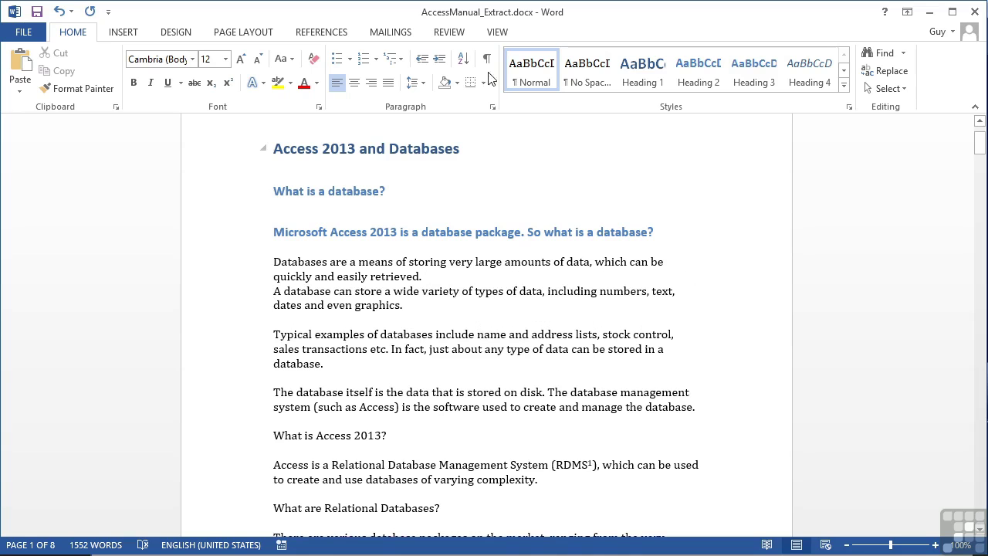
left_click(486, 62)
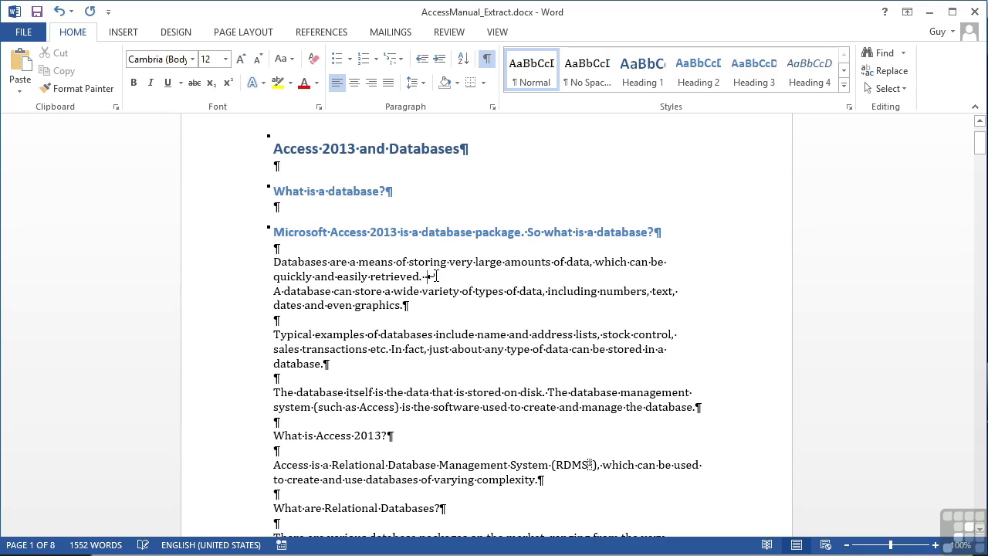
Replace the line break after "easily retrieved." with a paragraph break and hide the formatting marks
key("Delete")
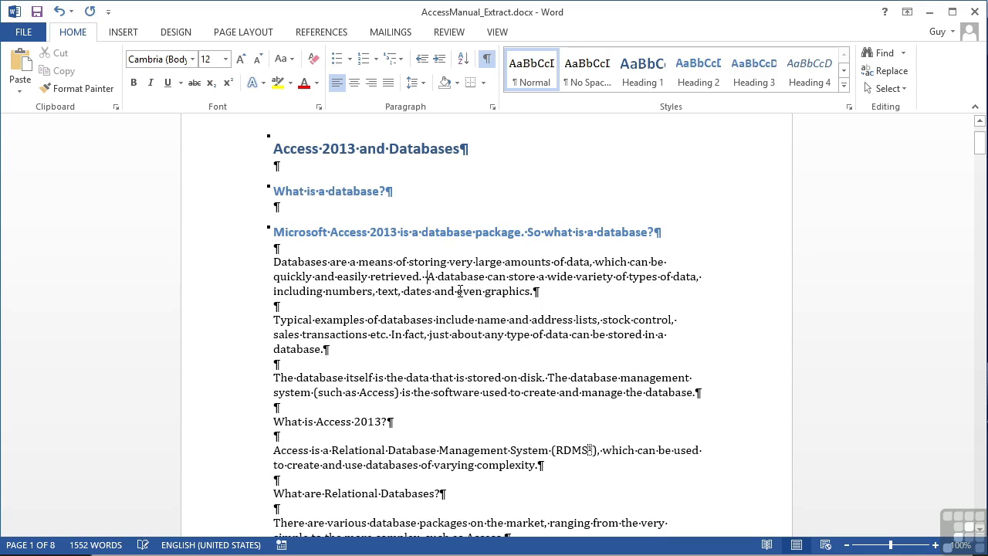
key("Return")
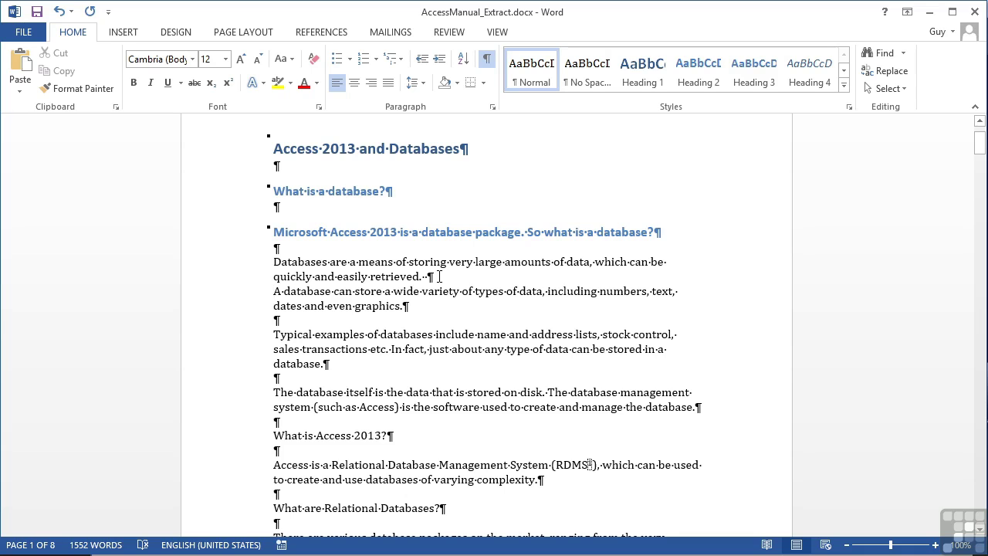
left_click(486, 58)
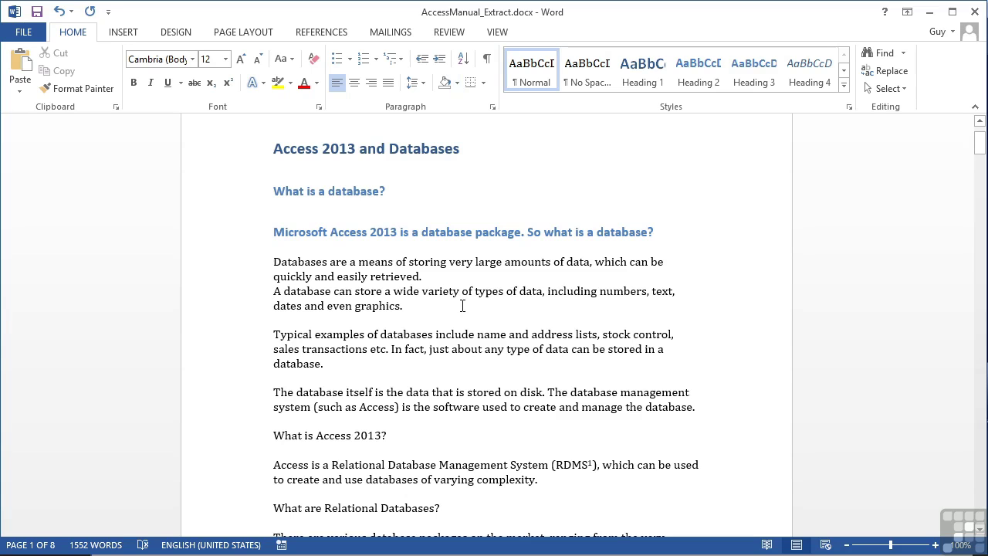
Insert a page break directly before the line "What is Access 2013?"
scroll(280, 382, "down", 3)
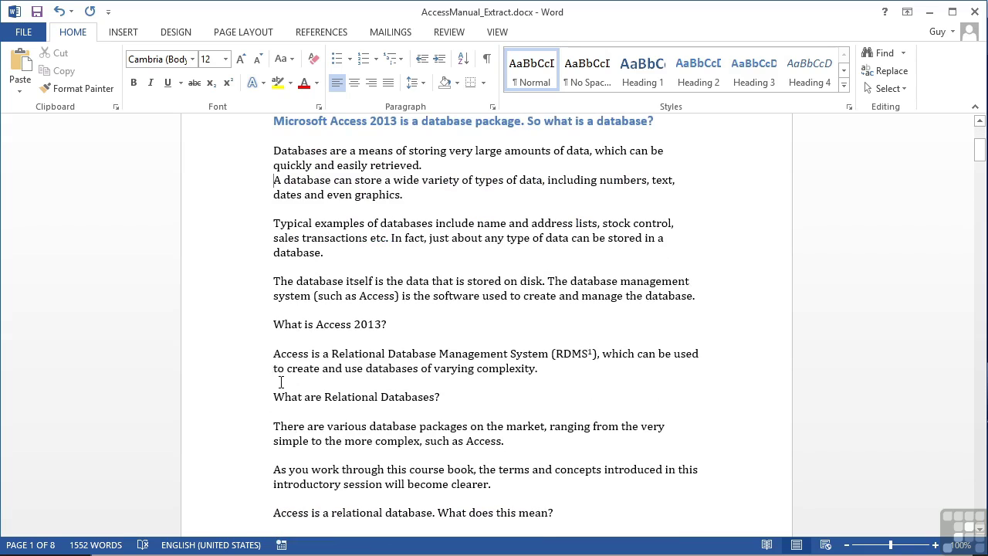
left_click(275, 324)
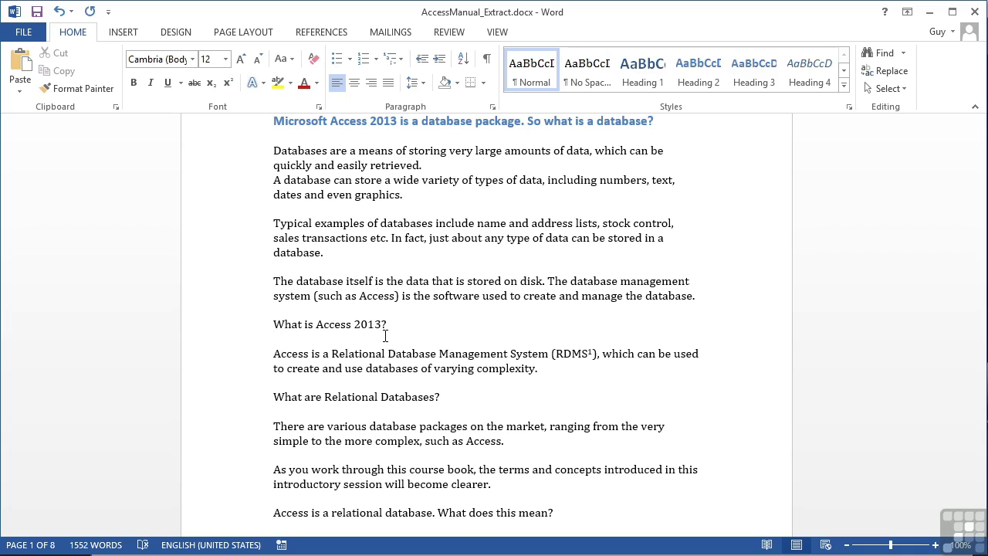
key("ctrl+Return")
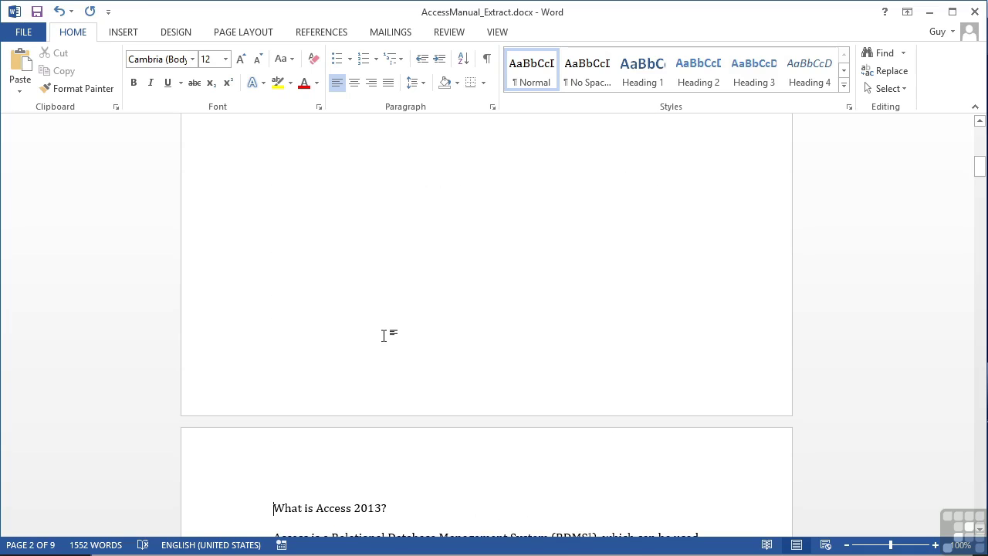
Review the text on both sides of the page break and turn on the formatting marks
scroll(304, 355, "down", 3)
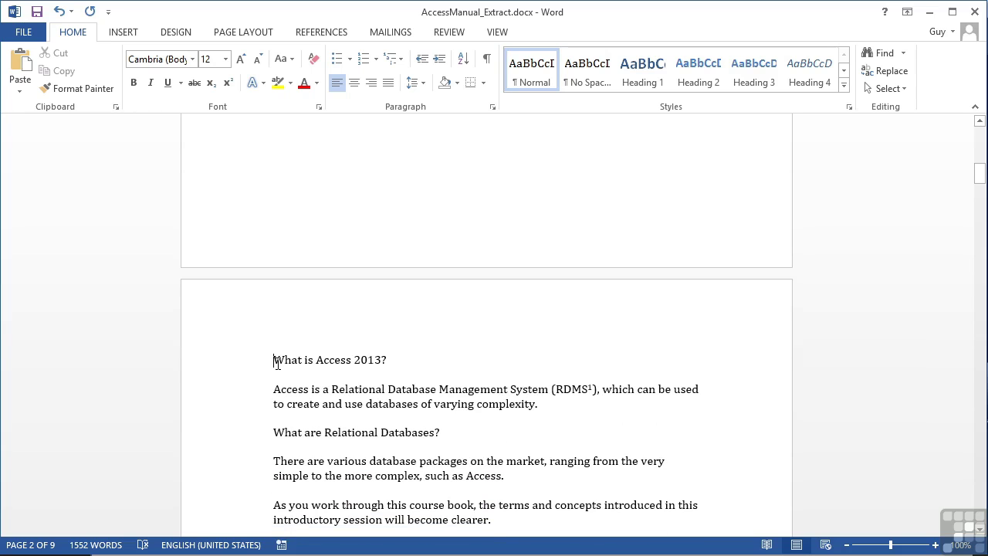
scroll(278, 363, "up", 10)
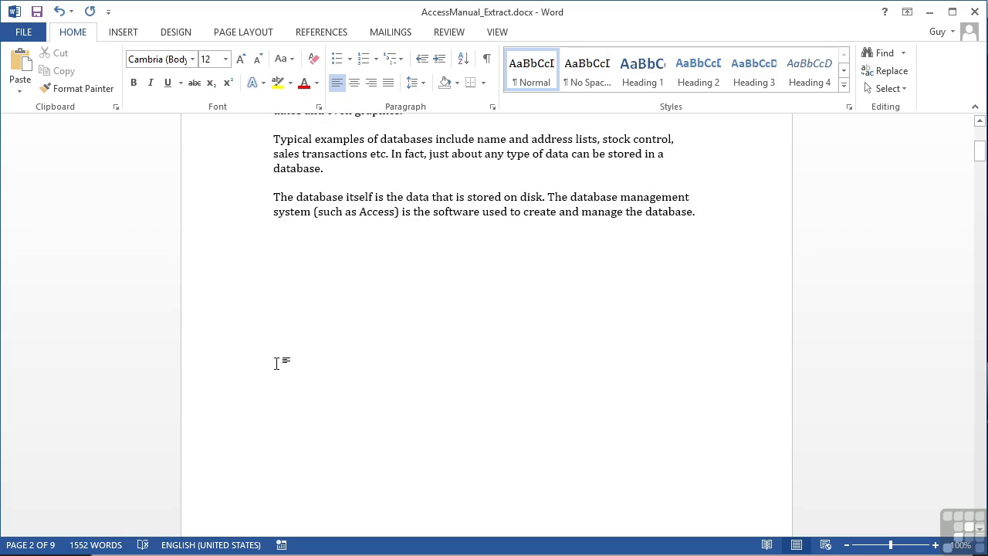
scroll(278, 362, "down", 4)
scroll(321, 340, "up", 5)
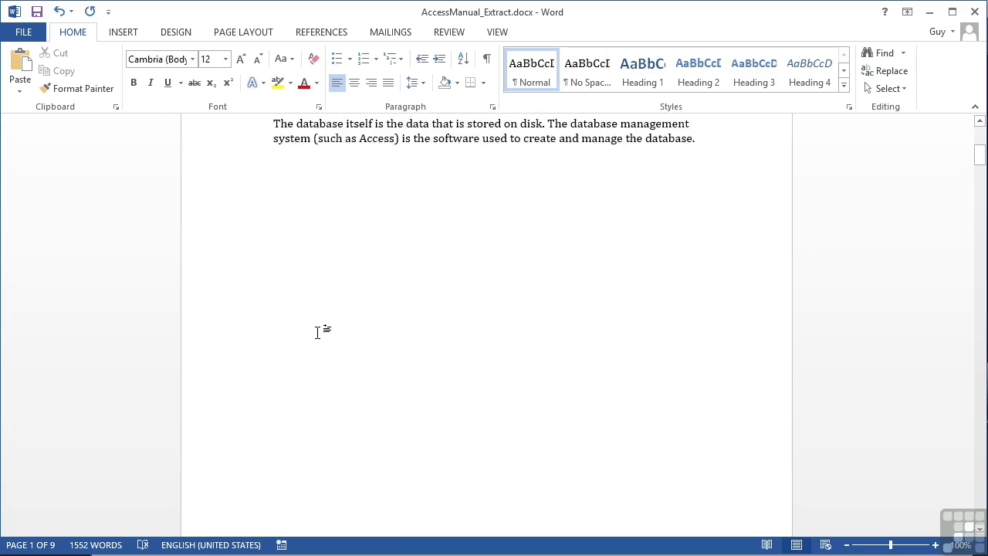
scroll(321, 325, "down", 8)
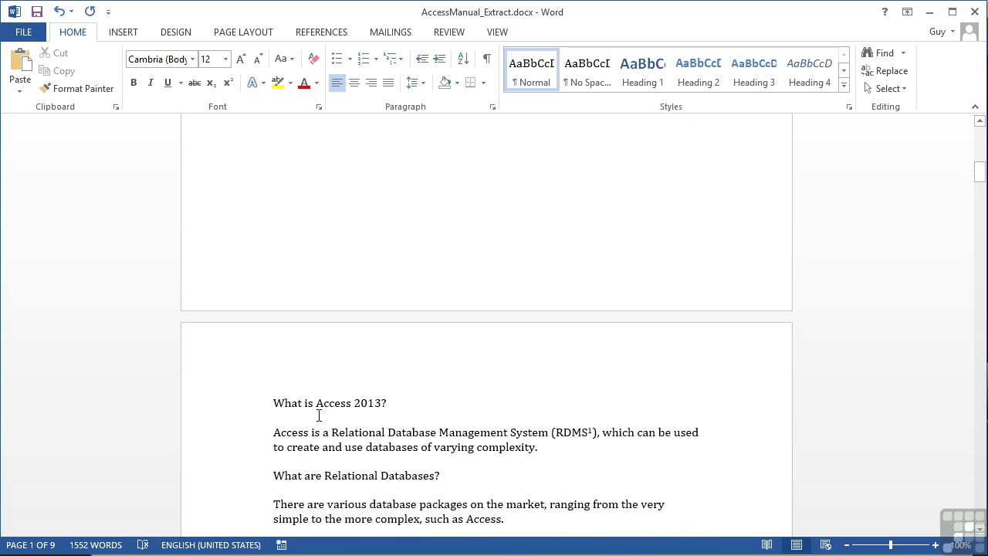
left_click(486, 62)
double_click(435, 311)
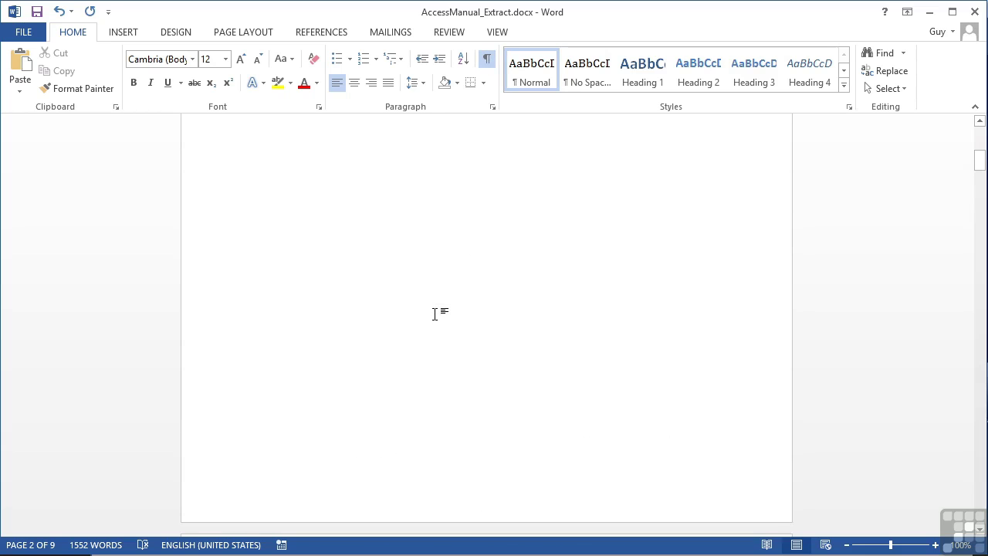
Add the line "This is ok to type here." as its own paragraph directly above the page break
left_click(280, 207)
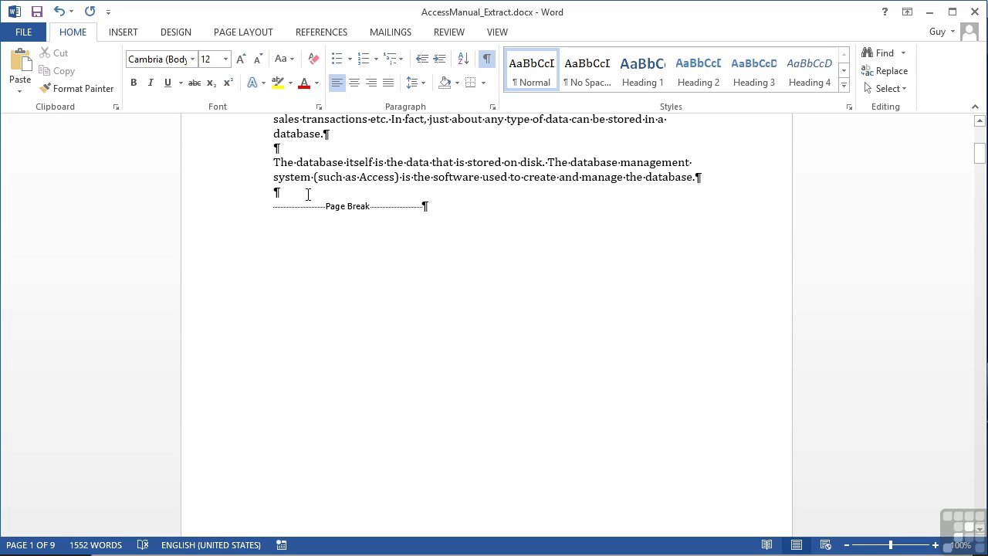
key("Return")
type("This is ok")
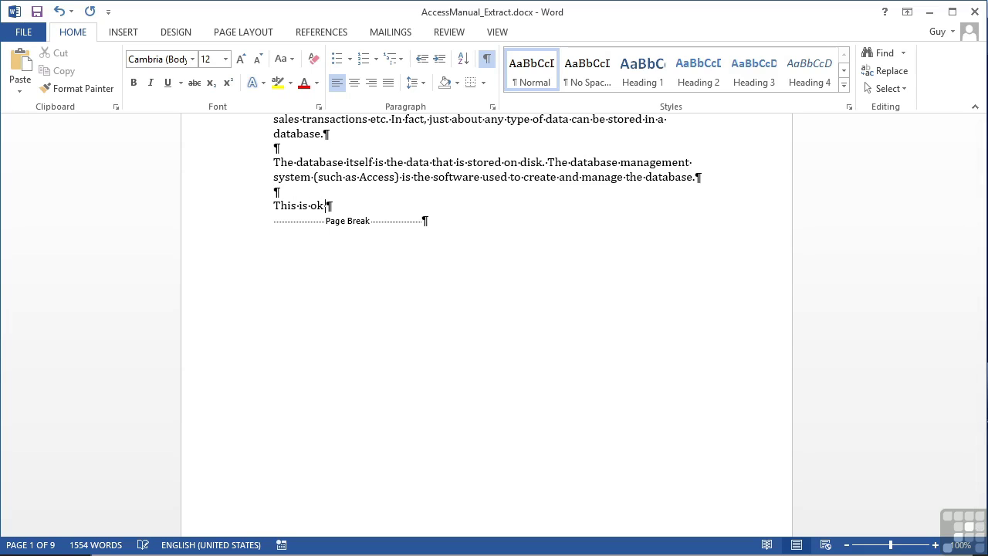
type(" to type here.")
Examine how the page break separates the new line from the "What is Access 2013?" text on the following page
scroll(366, 273, "down", 2)
scroll(365, 274, "down", 5)
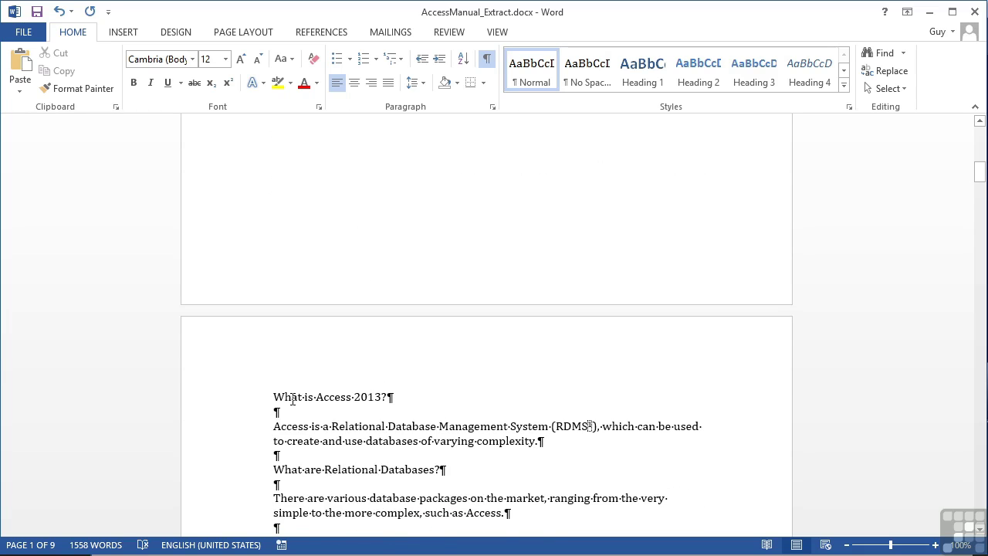
scroll(292, 399, "up", 6)
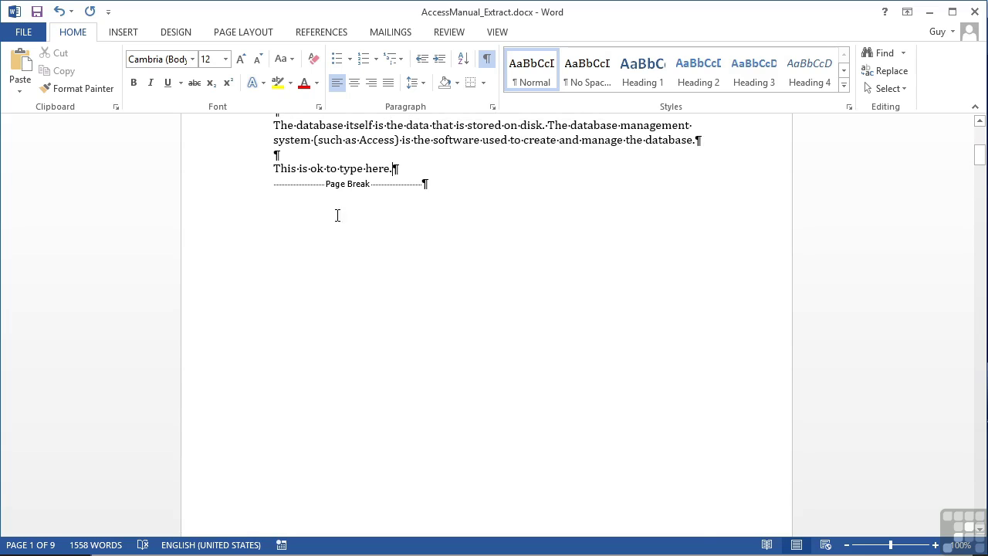
scroll(335, 361, "down", 5)
scroll(338, 384, "down", 1)
scroll(370, 409, "down", 1)
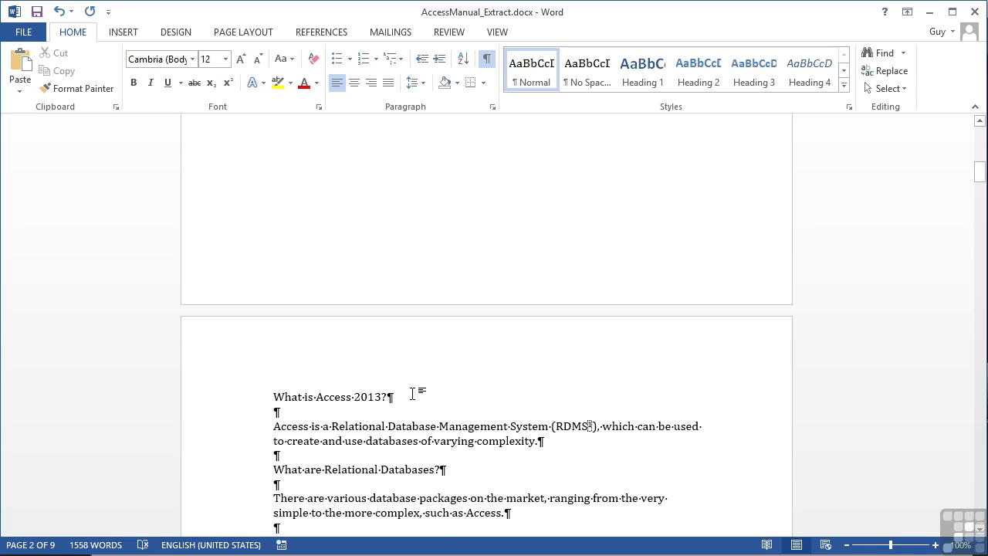
scroll(411, 394, "up", 10)
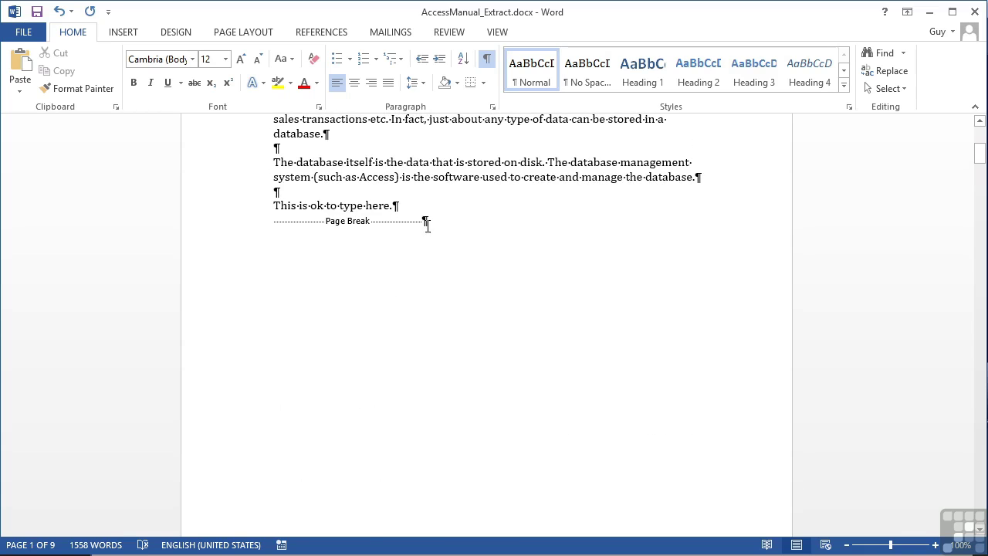
scroll(414, 459, "down", 10)
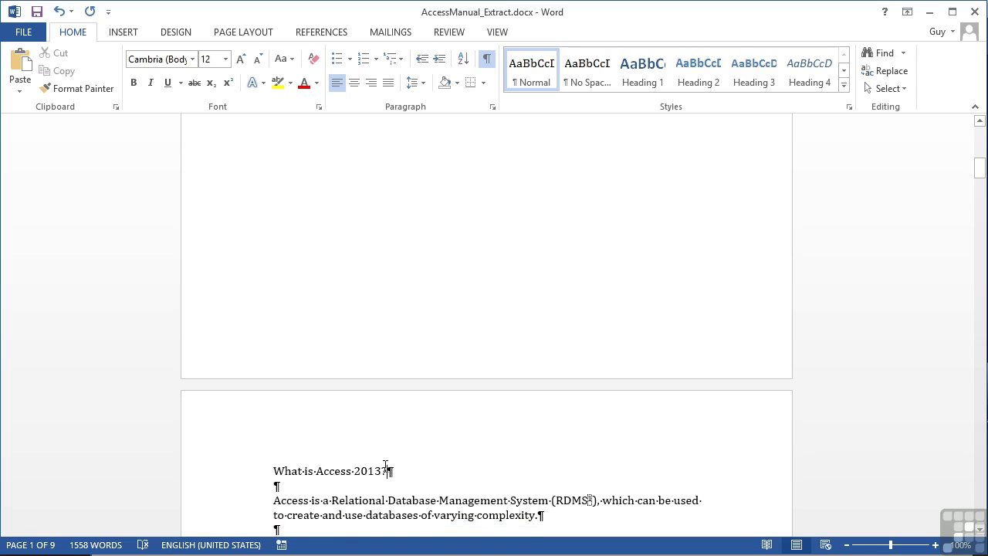
scroll(409, 466, "up", 7)
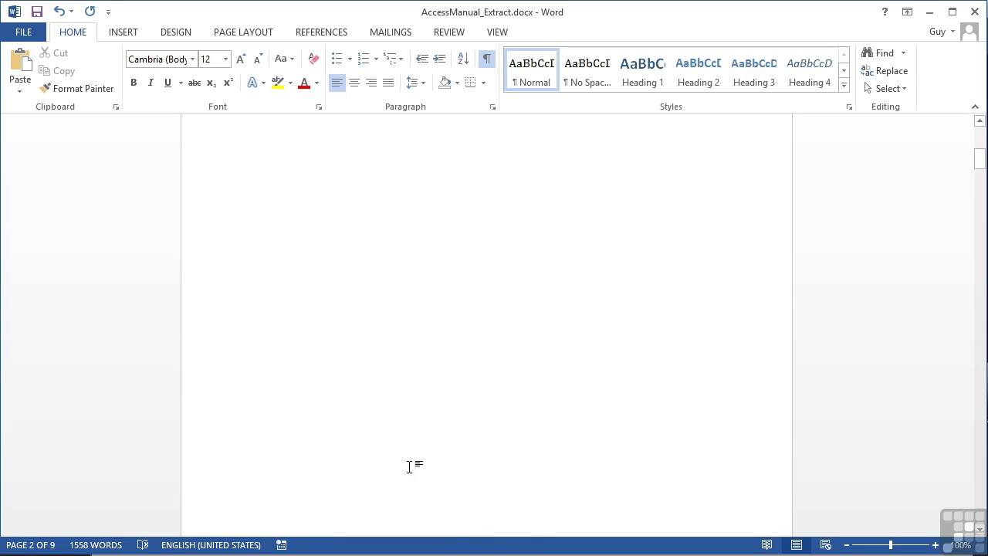
Delete the page break and its paragraph mark before "What is Access 2013?" so the text follows directly after the new line
scroll(409, 466, "down", 5)
scroll(307, 527, "down", 2)
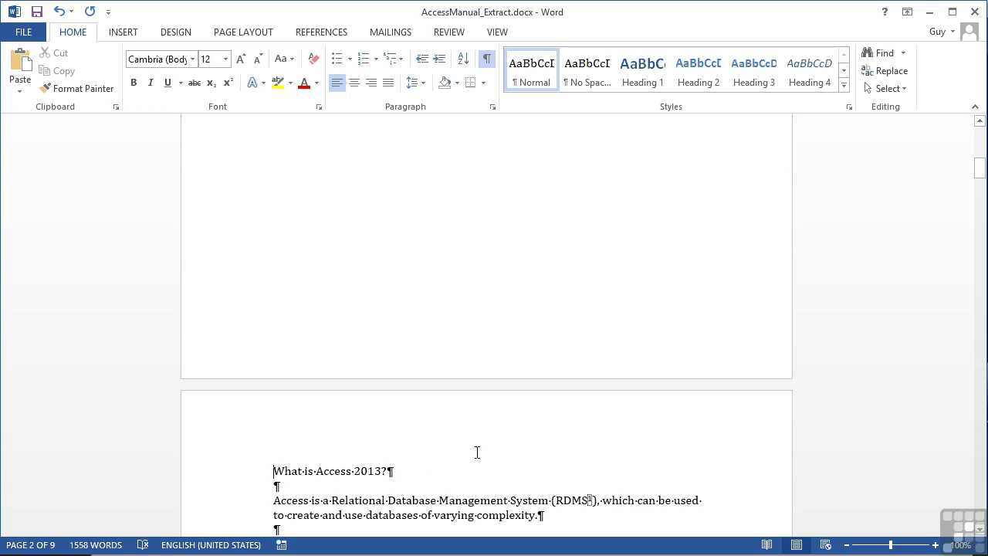
key("BackSpace")
key("BackSpace")
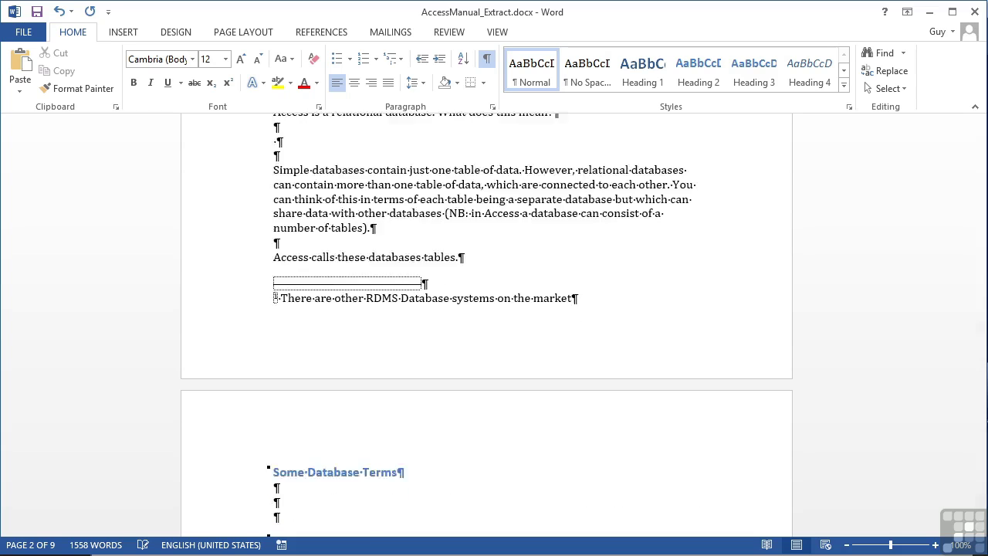
Hide the formatting marks and insert an empty paragraph between "This is ok to type here." and "What is Access 2013?"
scroll(477, 453, "up", 3)
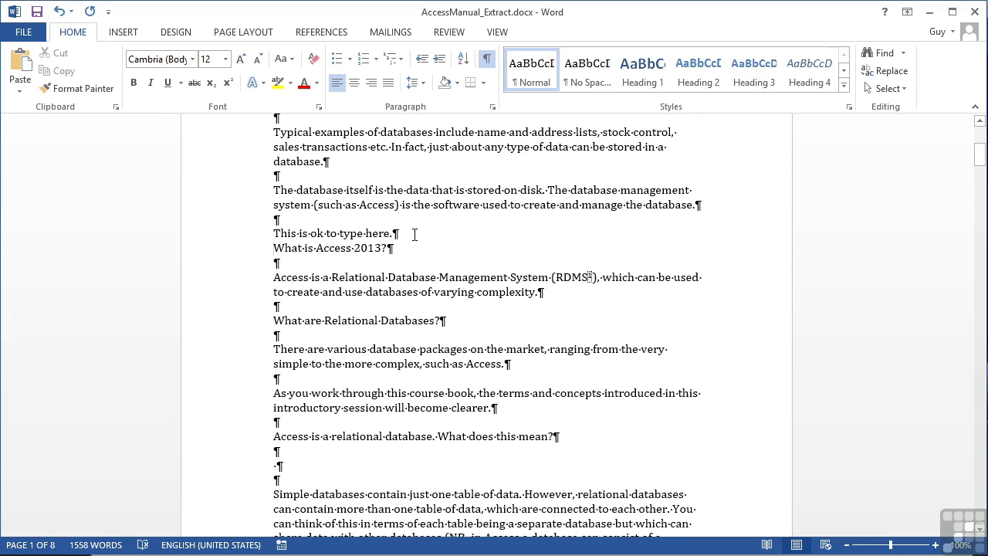
left_click(486, 58)
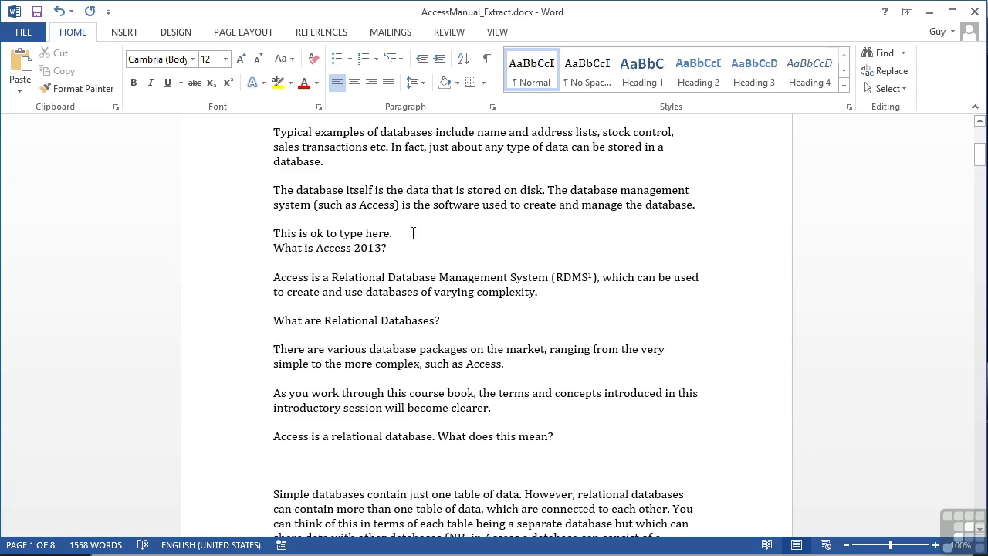
key("Return")
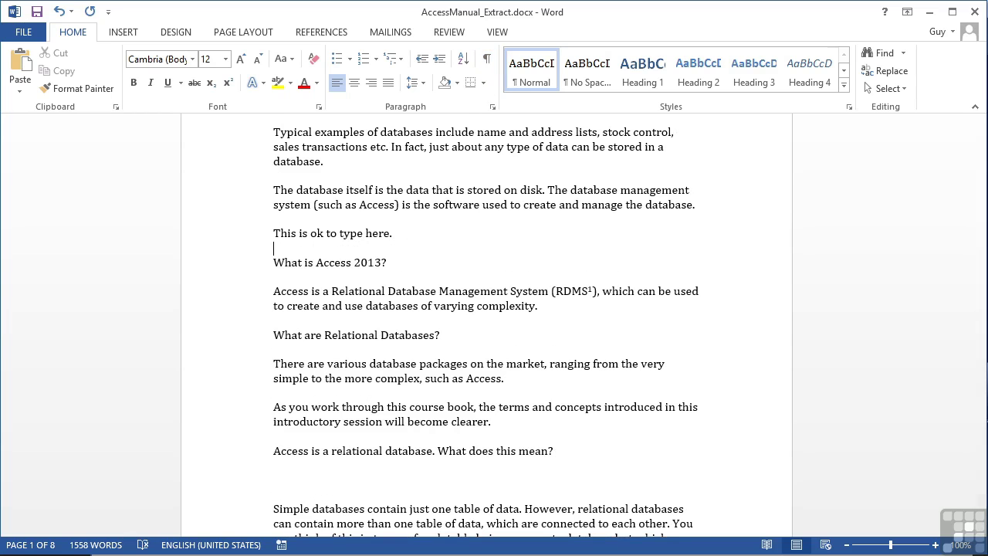